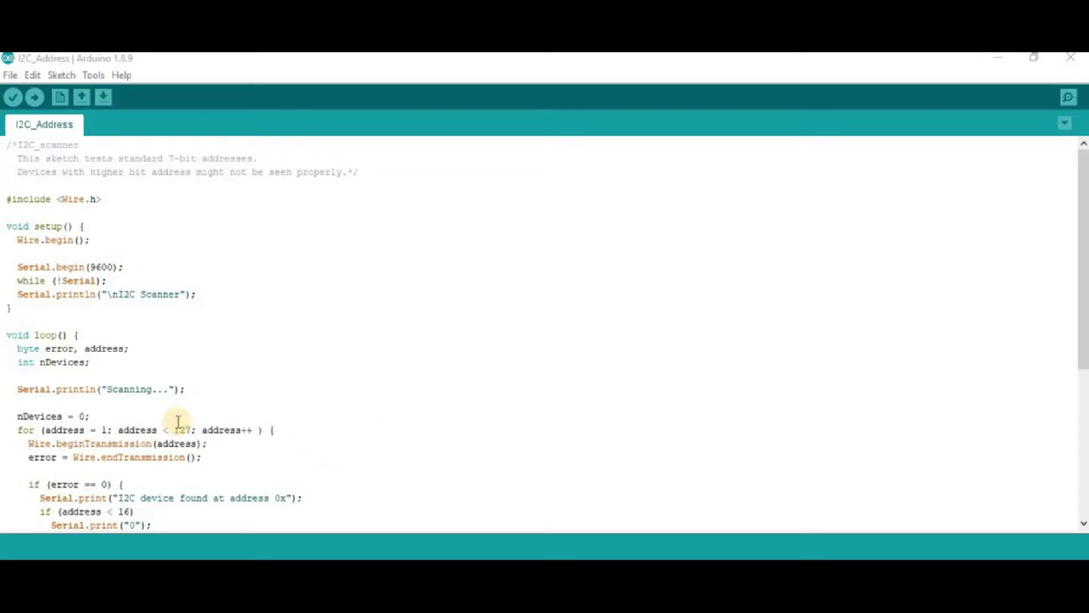
scroll(178, 422, "down", 3)
scroll(177, 421, "down", 4)
scroll(175, 418, "up", 4)
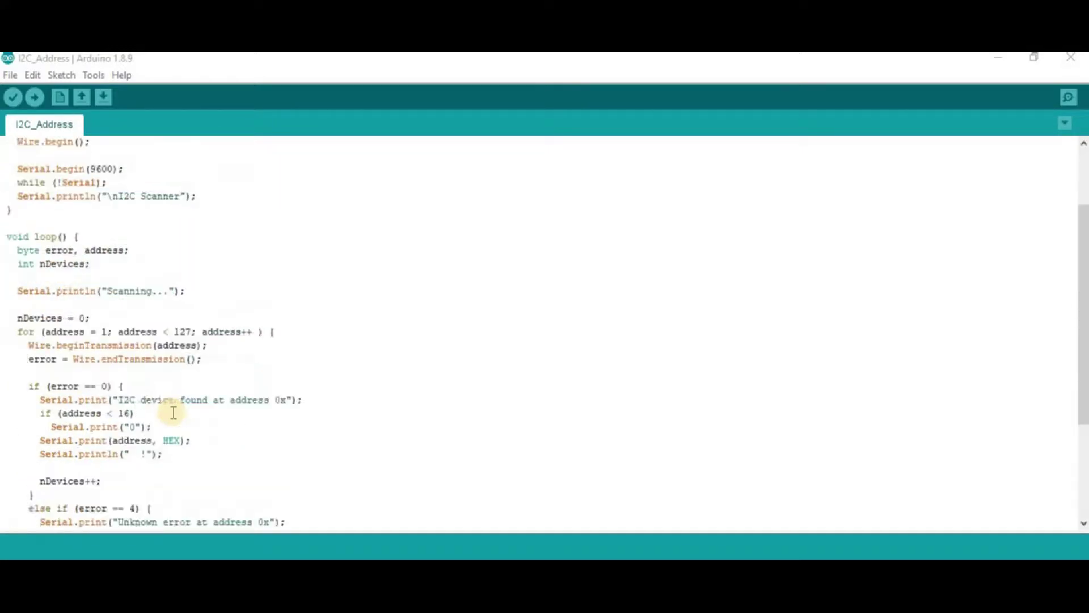
scroll(173, 413, "up", 3)
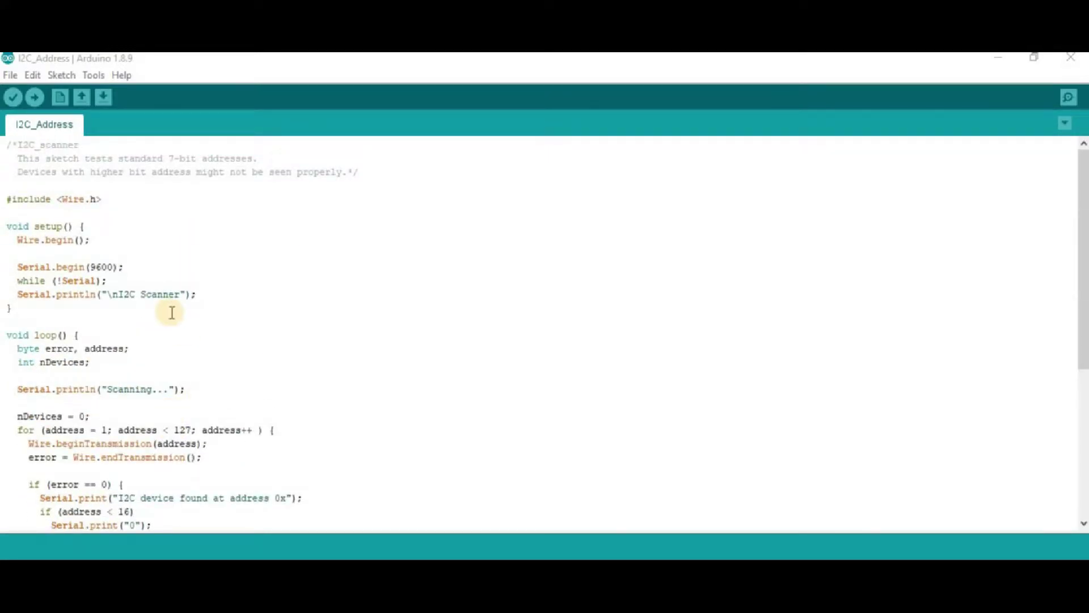
Step: Confirm the board is Arduino/Genuino Mega or Mega 2560 and set the port to COM3
left_click(94, 75)
mouse_move(205, 233)
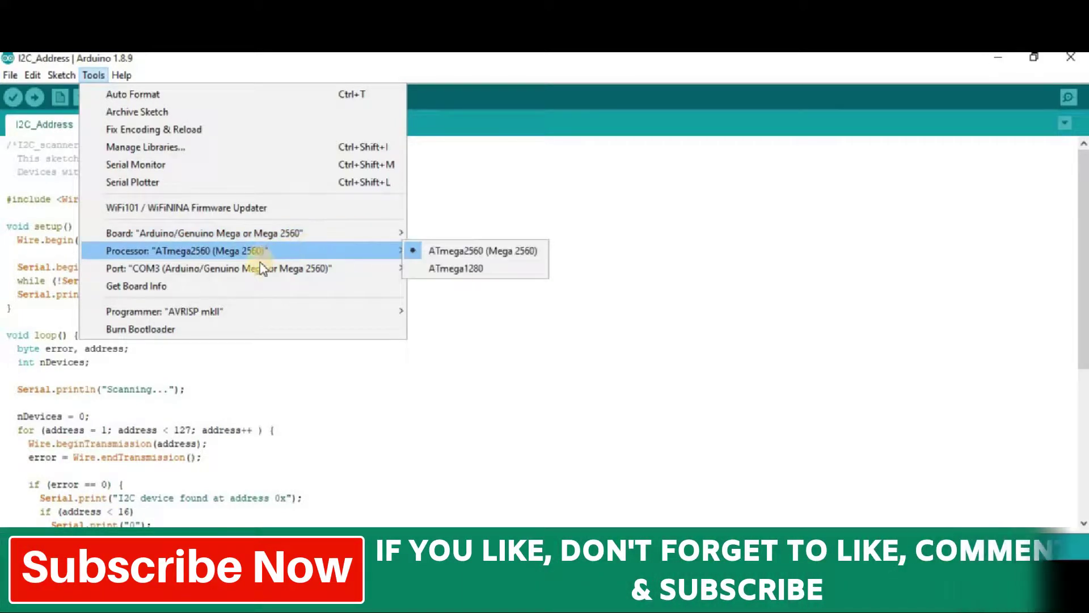
mouse_move(219, 268)
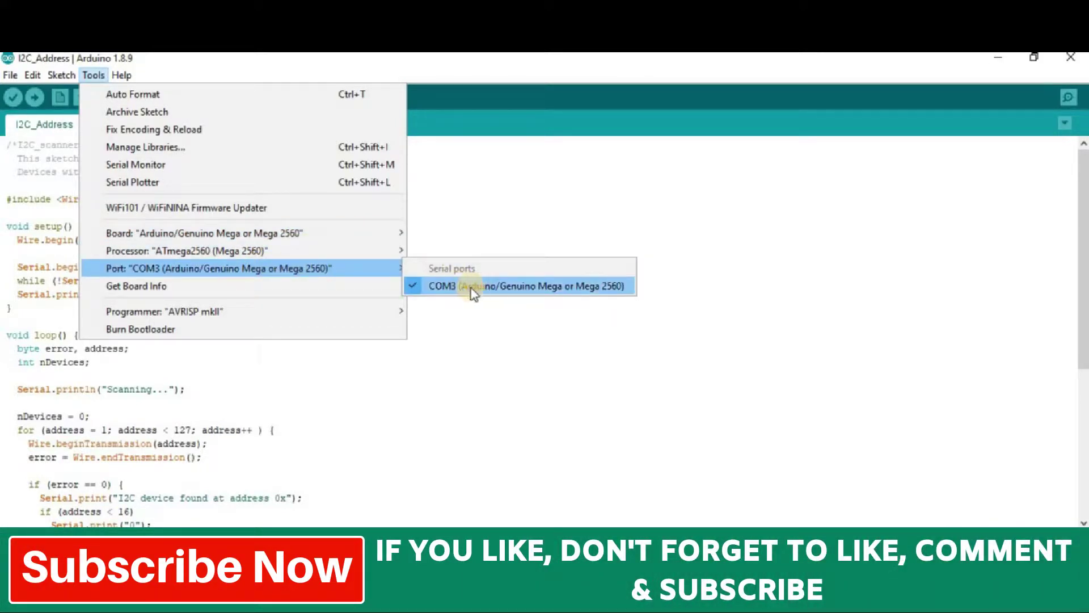
left_click(474, 313)
left_click(515, 346, "shift")
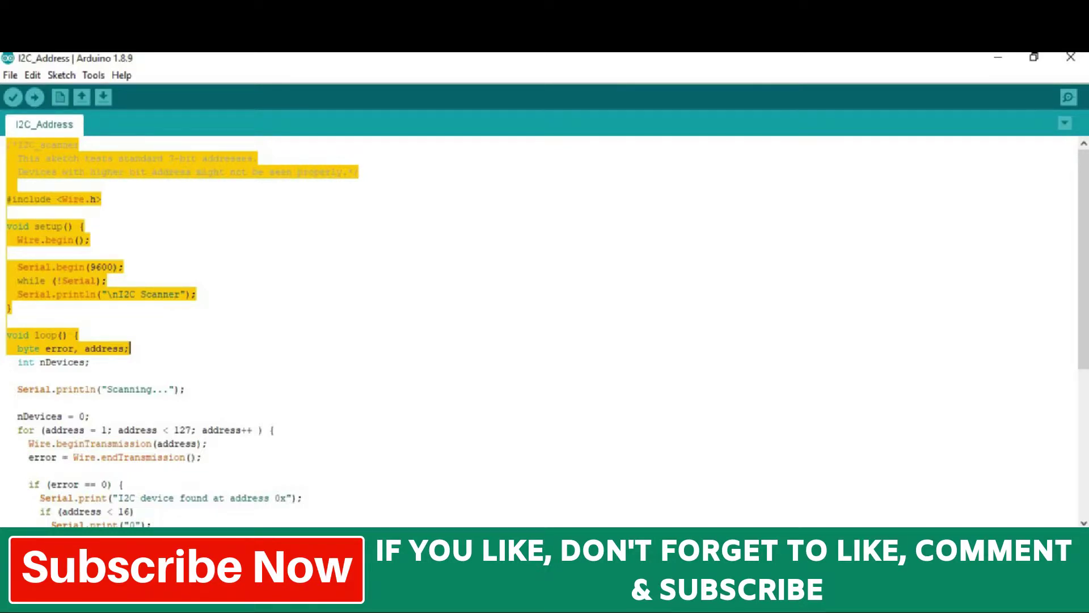
Step: Maximize the COM3 Serial Monitor and highlight the repeated 'device found at 0x27' lines
left_click(1070, 100)
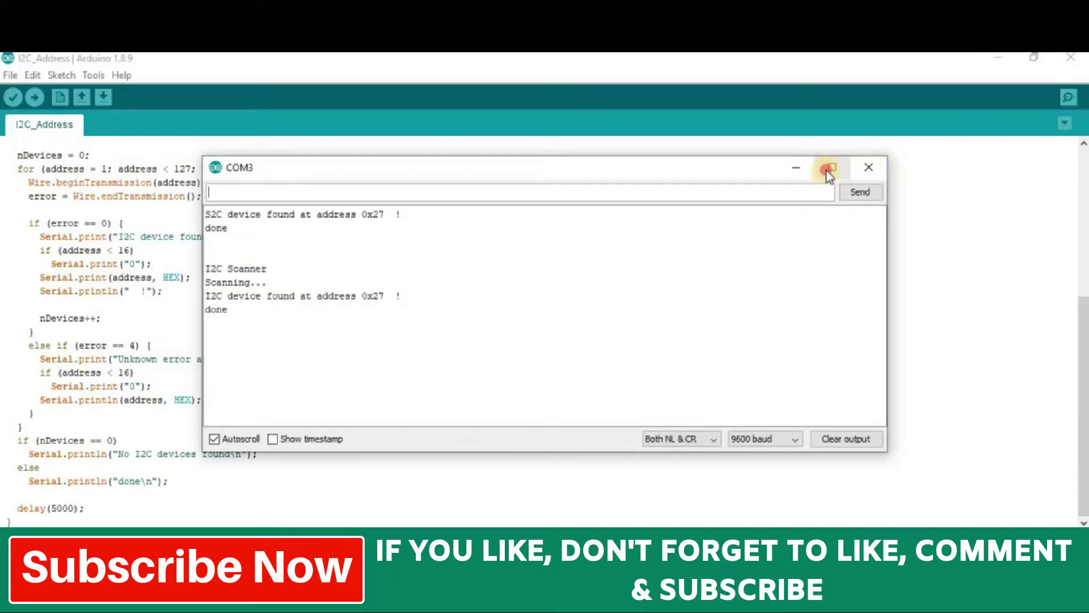
left_click(828, 169)
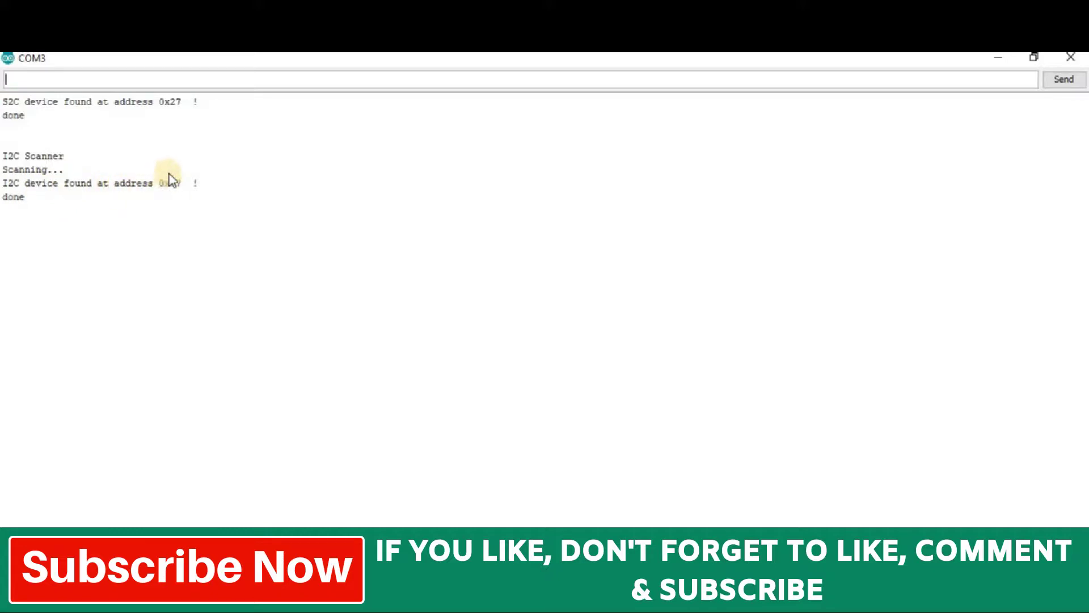
left_click_drag(213, 239, 141, 241)
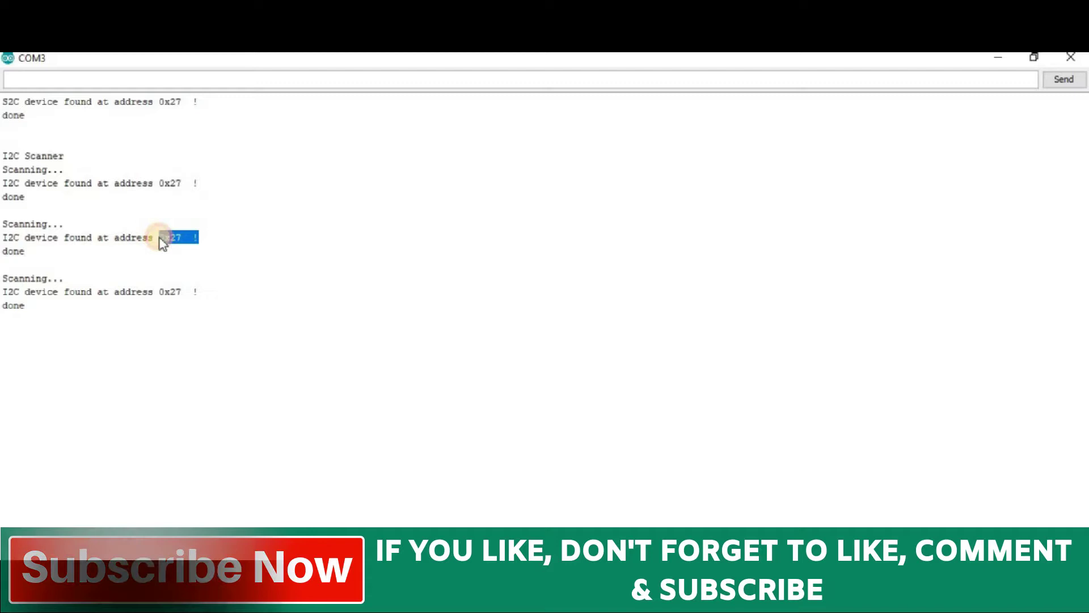
left_click_drag(139, 238, 214, 239)
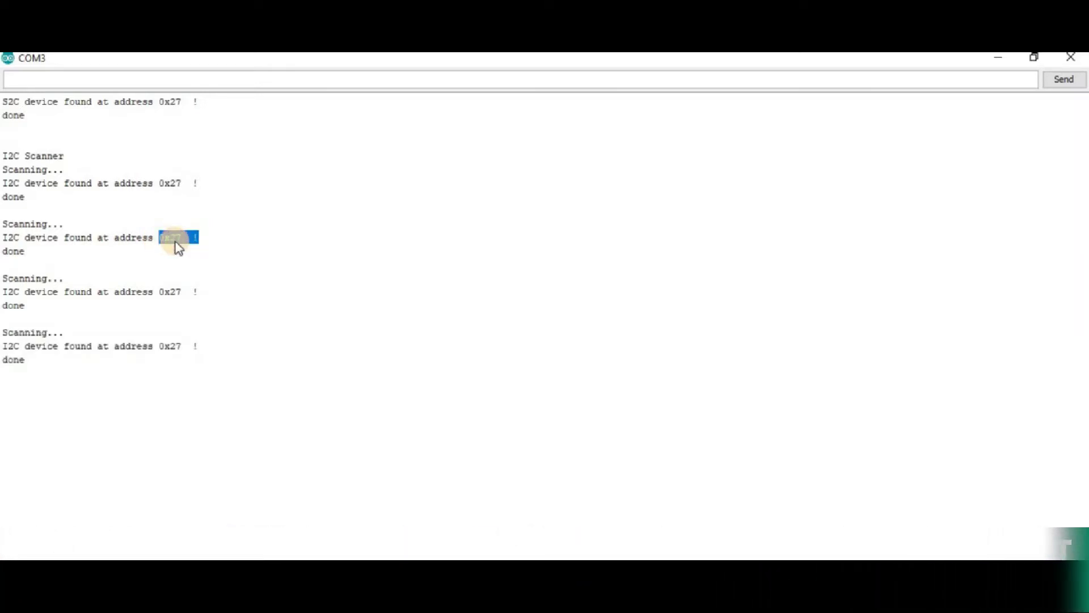